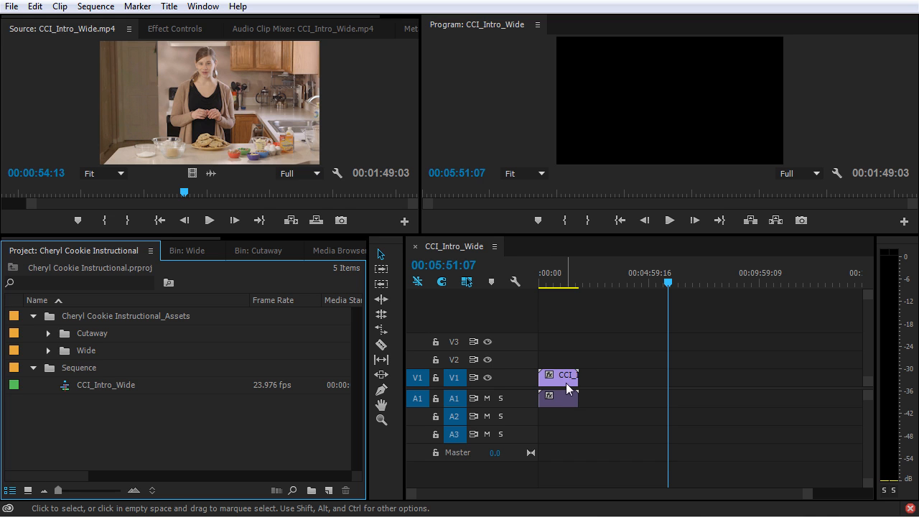
Move the timeline playhead to 00:01:12:02 within the CCI_Intro_Wide.mp4 clip and zoom the timeline in on that clip
{"action": "left_click", "coordinate": [569, 277]}
{"action": "left_click_drag", "start_coordinate": [569, 277], "coordinate": [565, 279]}
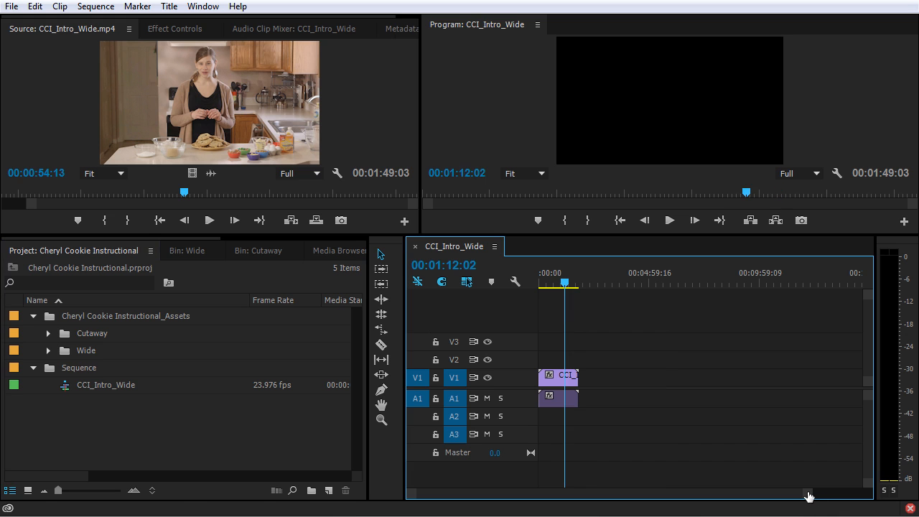
{"action": "left_click_drag", "start_coordinate": [806, 495], "coordinate": [744, 493]}
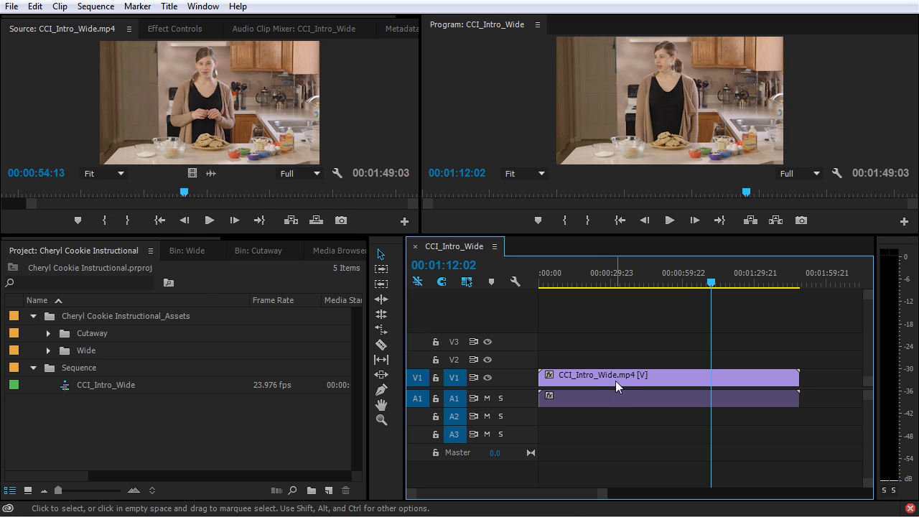
Open CCI_Intro_Wide.mp4 from the Wide bin in the Source Monitor and enlarge the monitor area
{"action": "left_click", "coordinate": [47, 351]}
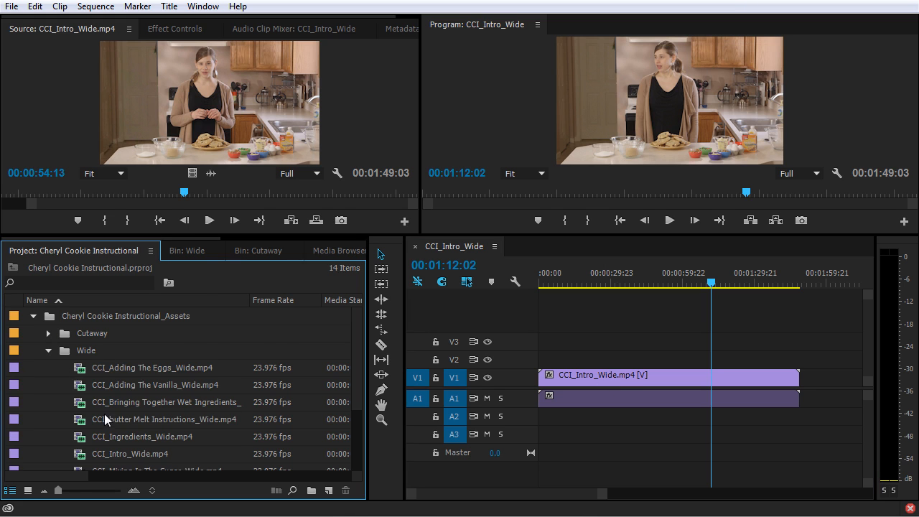
{"action": "scroll", "coordinate": [93, 413], "scroll_direction": "down", "scroll_amount": 2}
{"action": "double_click", "coordinate": [82, 402]}
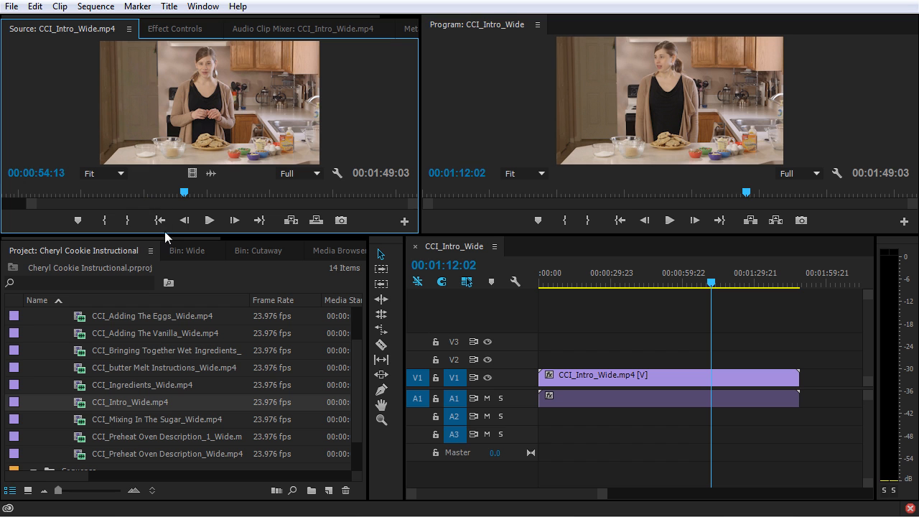
{"action": "left_click_drag", "start_coordinate": [166, 235], "coordinate": [2, 320]}
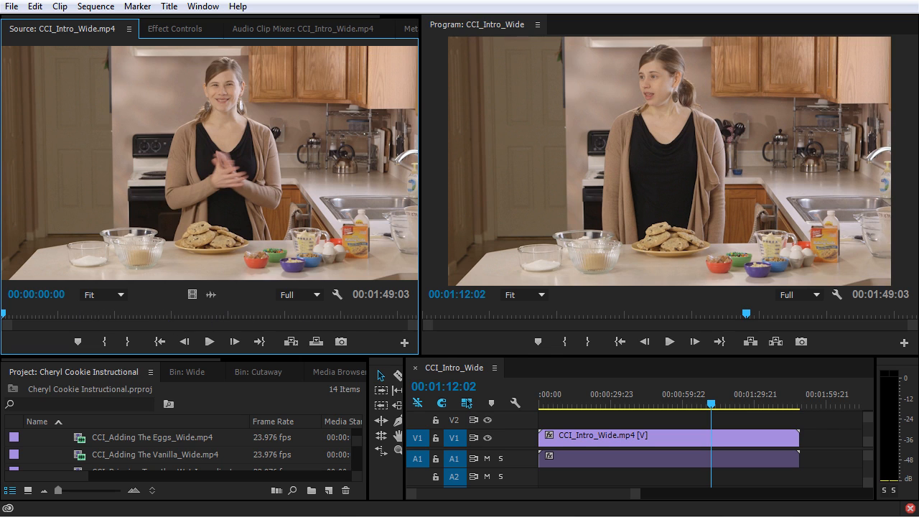
Preview CCI_Intro_Wide.mp4 in the Source Monitor and mark its In point at 00:00:04:19
{"action": "key", "text": "space"}
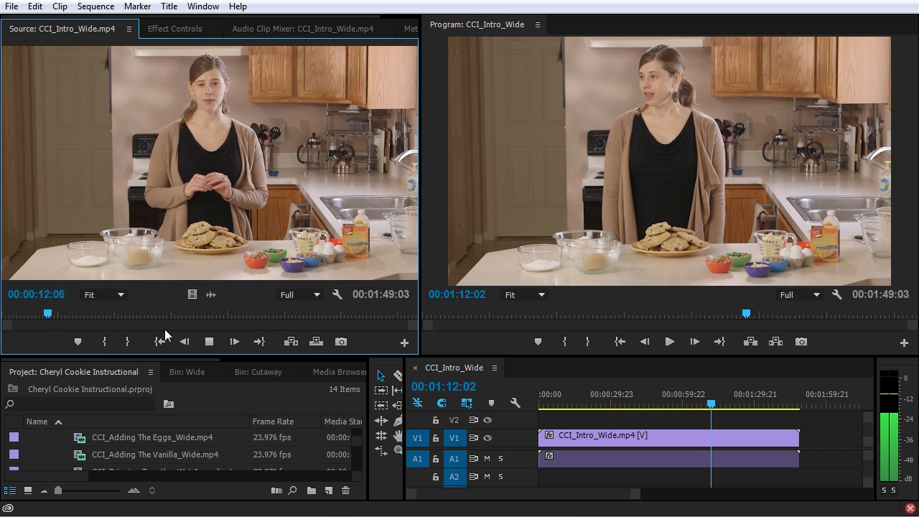
{"action": "key", "text": "space"}
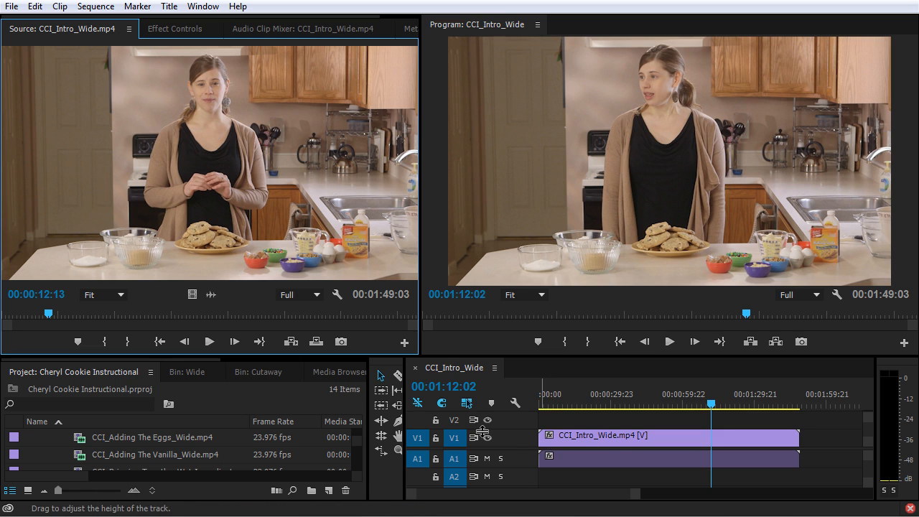
{"action": "left_click", "coordinate": [826, 437]}
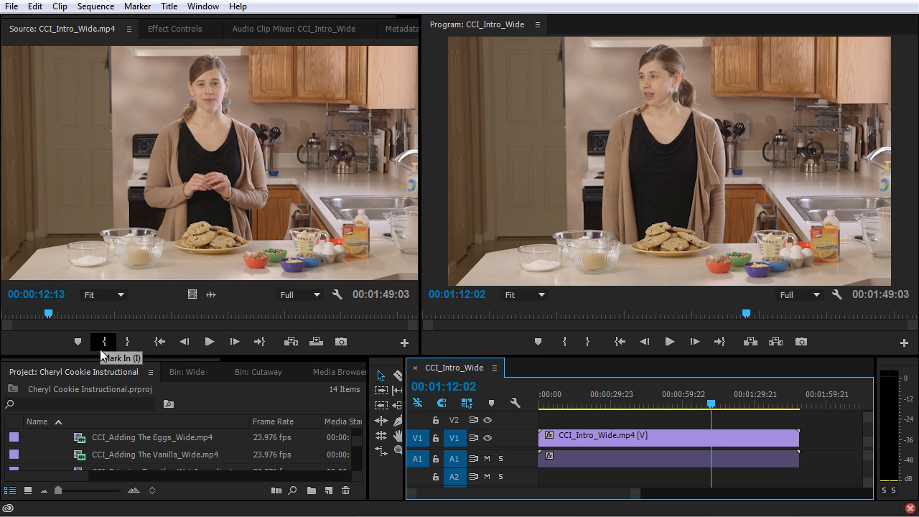
{"action": "left_click_drag", "start_coordinate": [48, 314], "coordinate": [15, 316]}
{"action": "key", "text": "space"}
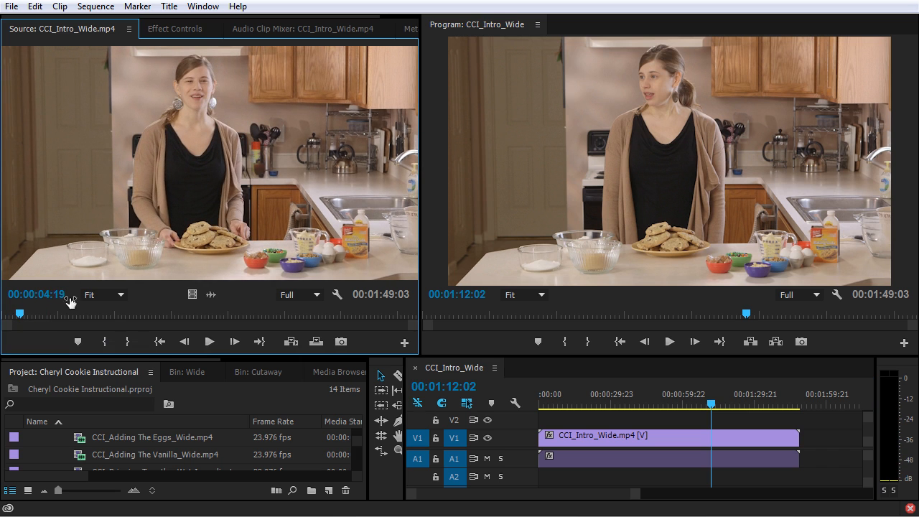
{"action": "left_click", "coordinate": [106, 343]}
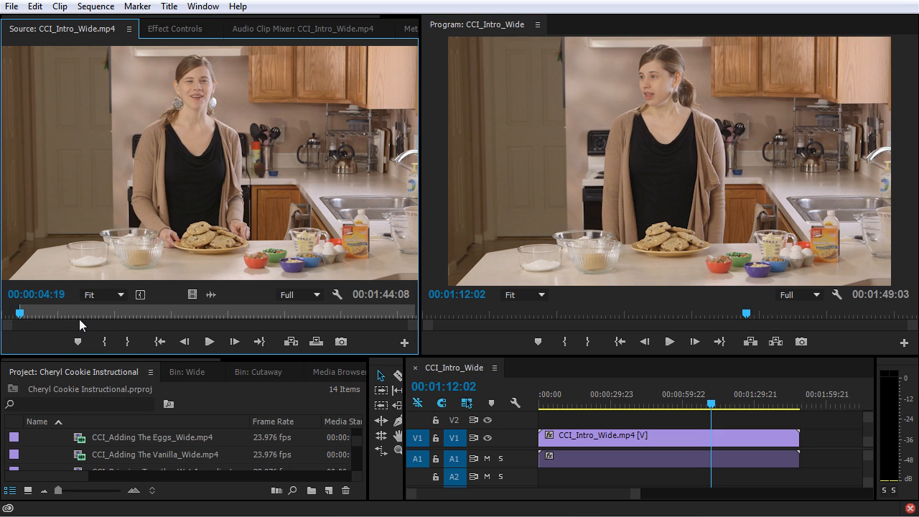
Play and scrub through CCI_Intro_Wide.mp4 in the Source Monitor and mark its Out point at 00:00:26:13
{"action": "key", "text": "space"}
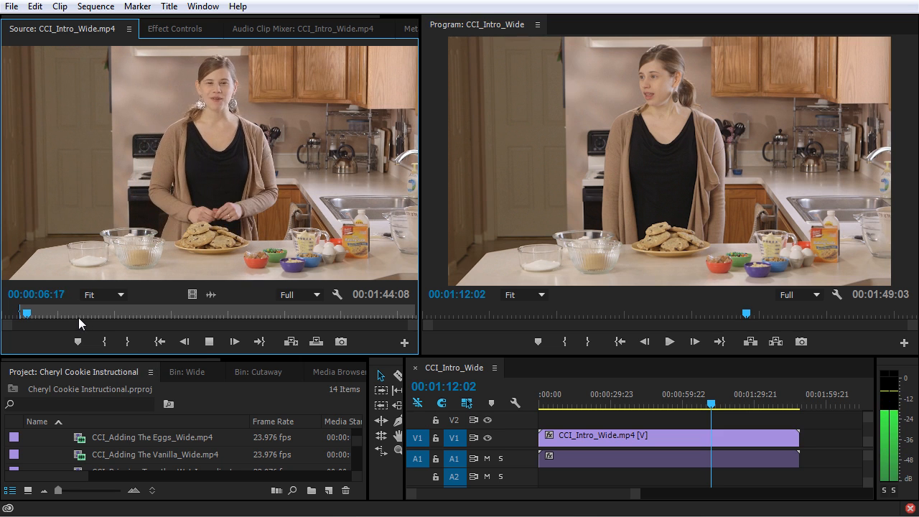
{"action": "key", "text": "space"}
{"action": "left_click_drag", "start_coordinate": [26, 312], "coordinate": [92, 313]}
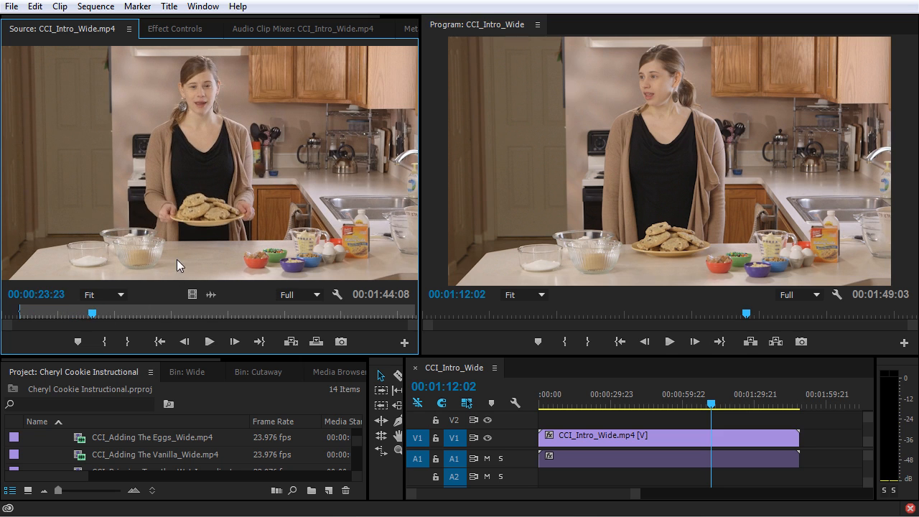
{"action": "key", "text": "space"}
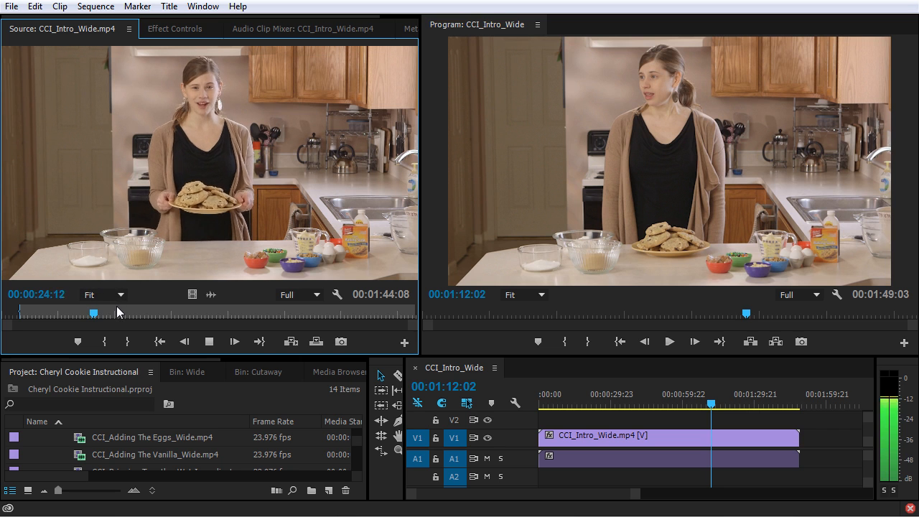
{"action": "left_click_drag", "start_coordinate": [68, 310], "coordinate": [79, 309]}
{"action": "key", "text": "space"}
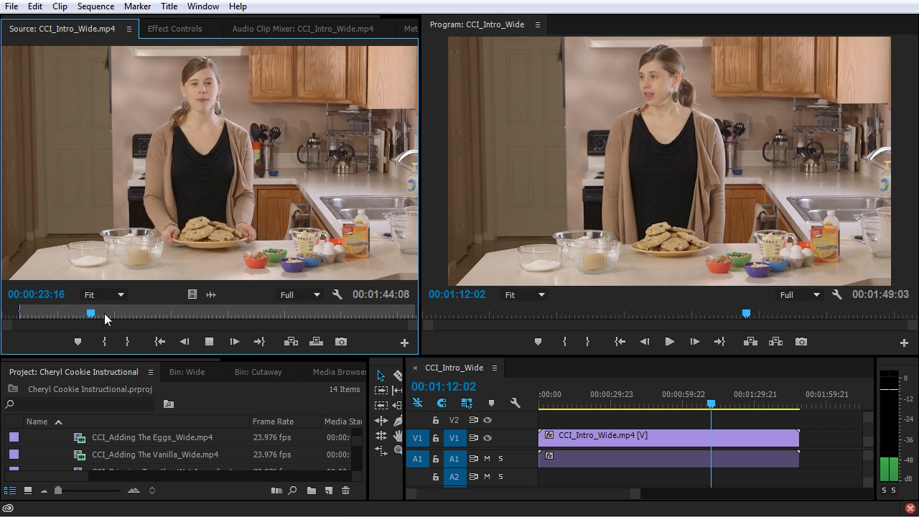
{"action": "left_click", "coordinate": [129, 342]}
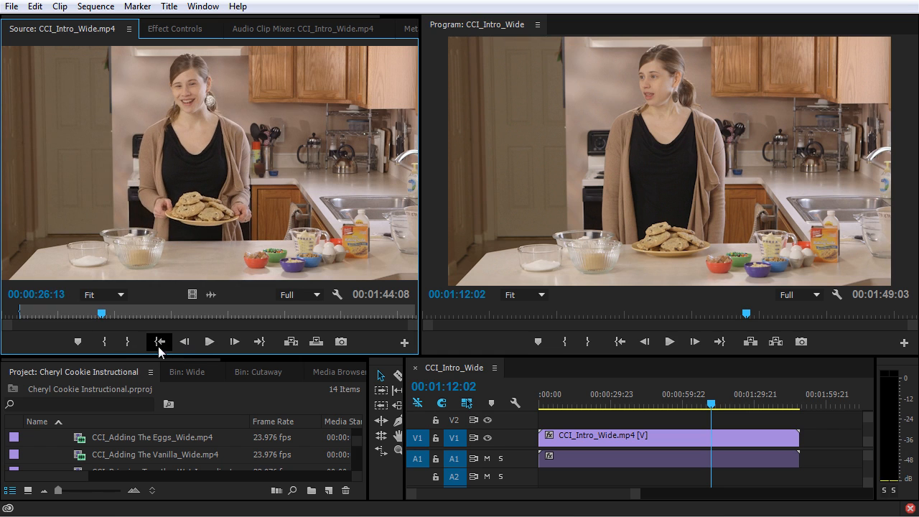
{"action": "left_click", "coordinate": [128, 346]}
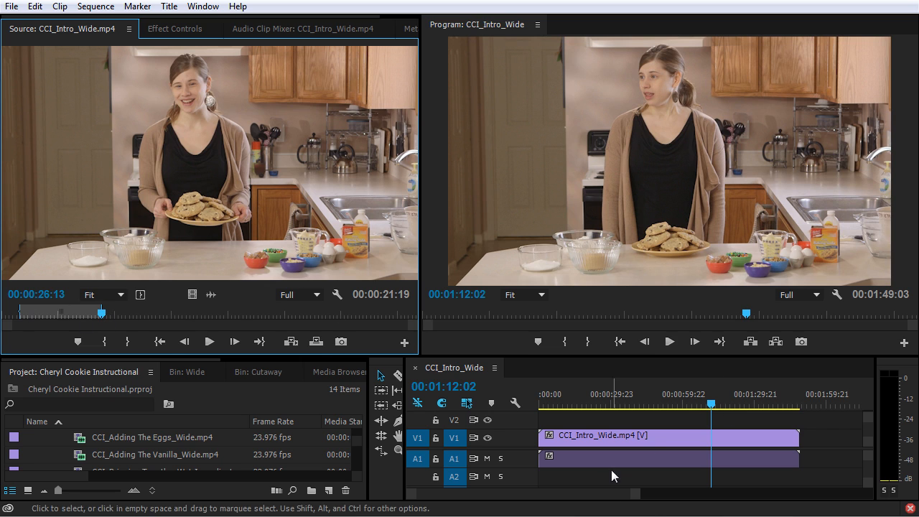
Place the marked source range on V1 and A1 after the existing clip, leaving a gap, and move the playhead onto it at 00:02:16:17
{"action": "left_click_drag", "start_coordinate": [640, 497], "coordinate": [741, 496]}
{"action": "left_click", "coordinate": [196, 158]}
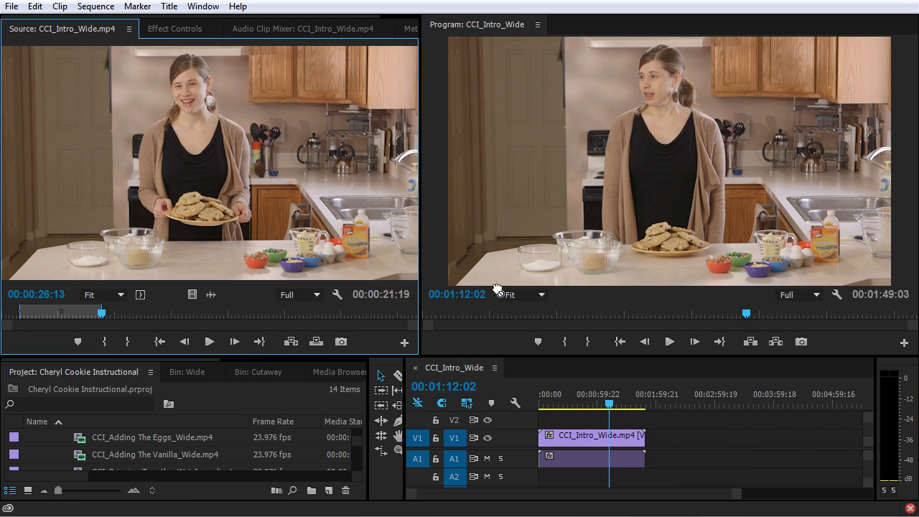
{"action": "left_click_drag", "start_coordinate": [632, 393], "coordinate": [665, 447]}
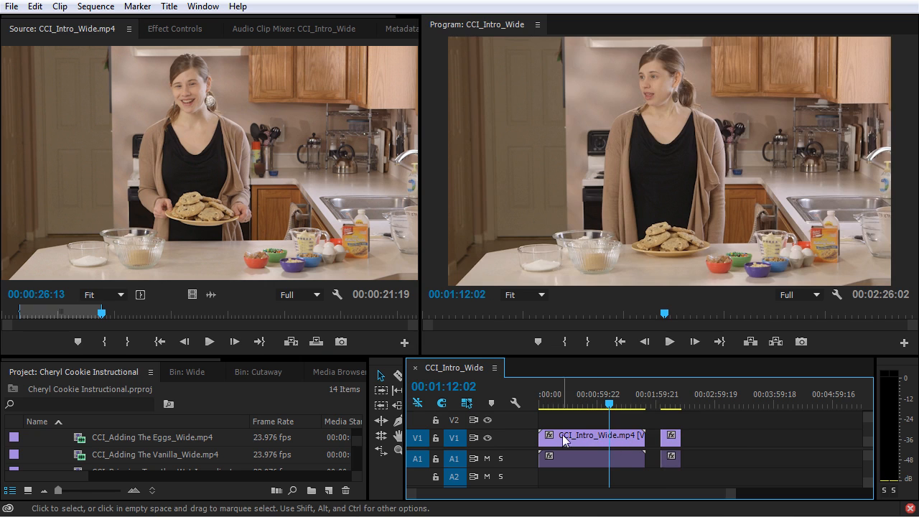
{"action": "left_click", "coordinate": [674, 399]}
{"action": "left_click_drag", "start_coordinate": [675, 397], "coordinate": [675, 398]}
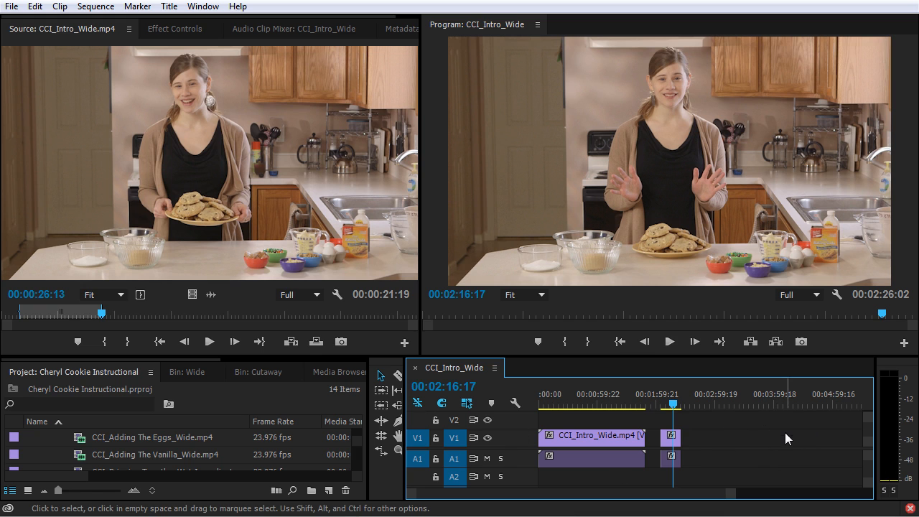
Open CCI_Adding The Vanilla_Wide.mp4 from the Wide bin in the Source Monitor and enlarge the monitor area
{"action": "left_click_drag", "start_coordinate": [178, 356], "coordinate": [178, 296]}
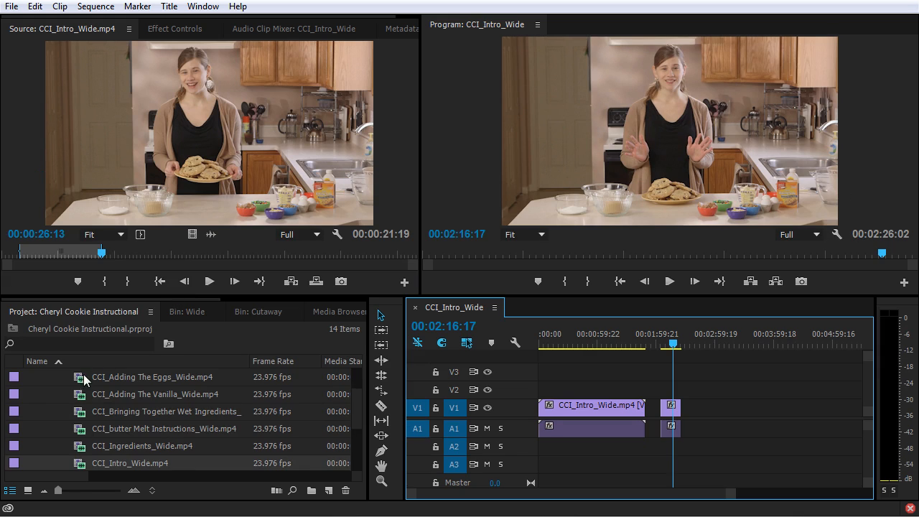
{"action": "scroll", "coordinate": [100, 430], "scroll_direction": "down", "scroll_amount": 1}
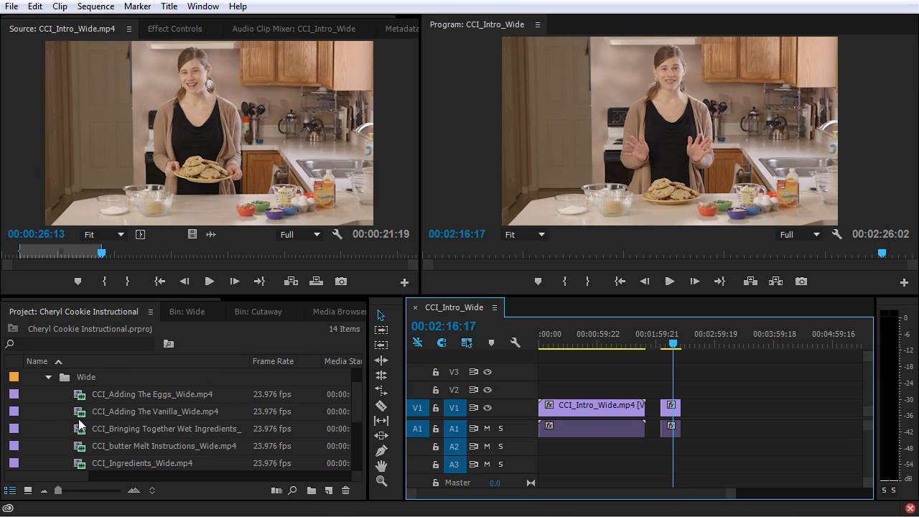
{"action": "double_click", "coordinate": [79, 415]}
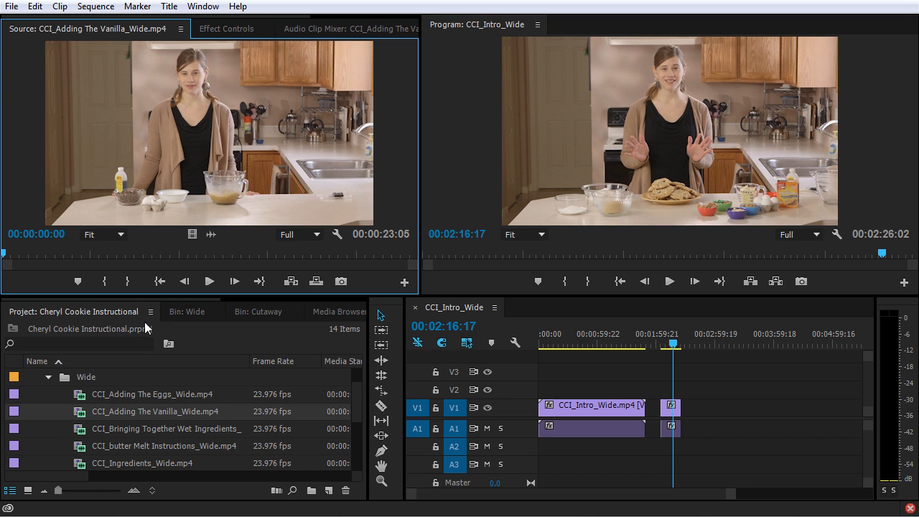
{"action": "left_click_drag", "start_coordinate": [144, 296], "coordinate": [147, 349]}
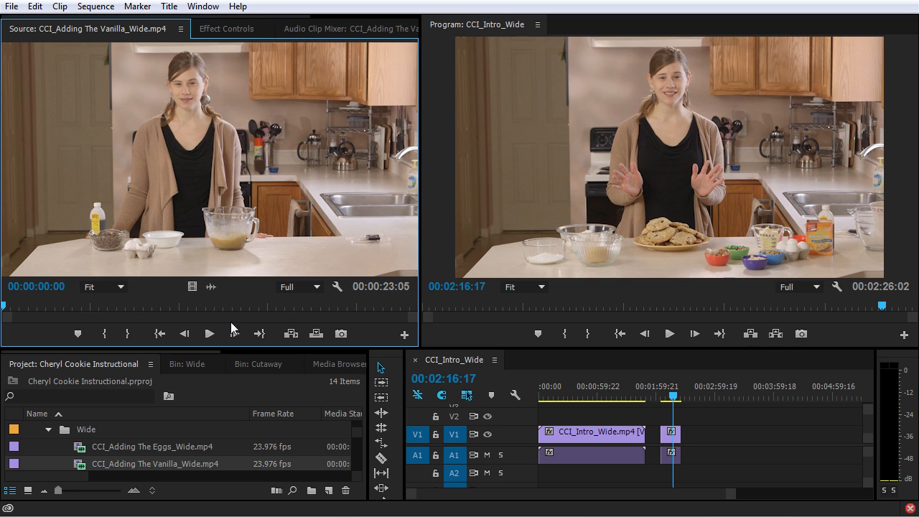
Preview the start of CCI_Adding The Vanilla_Wide.mp4 and mark its In point at 00:00:03:01
{"action": "key", "text": "space"}
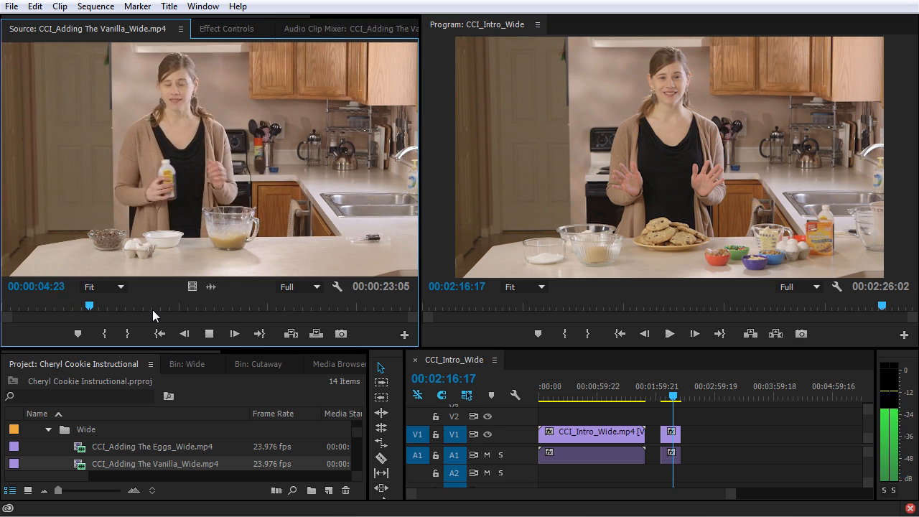
{"action": "key", "text": "space"}
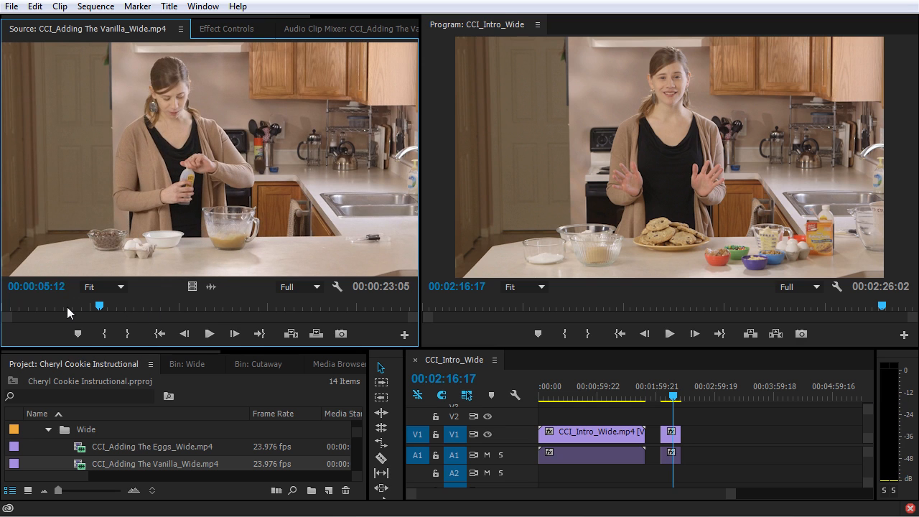
{"action": "left_click", "coordinate": [67, 307]}
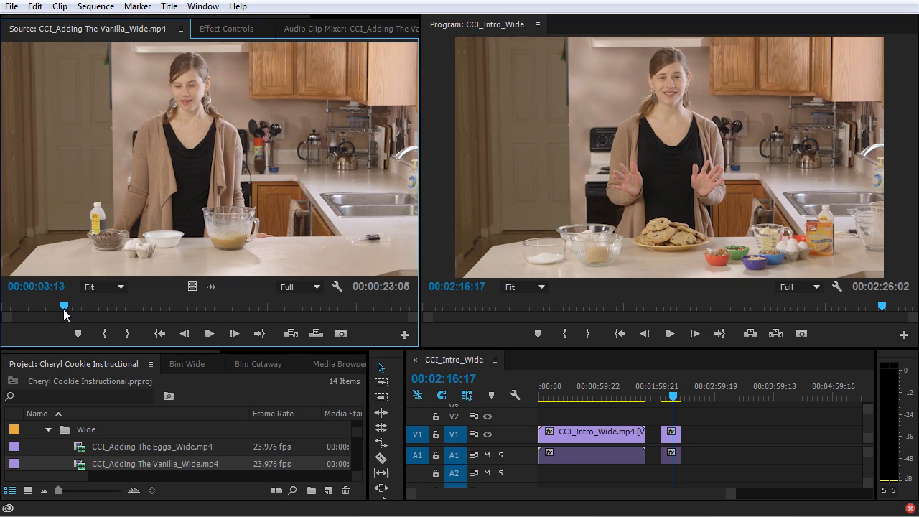
{"action": "key", "text": "space"}
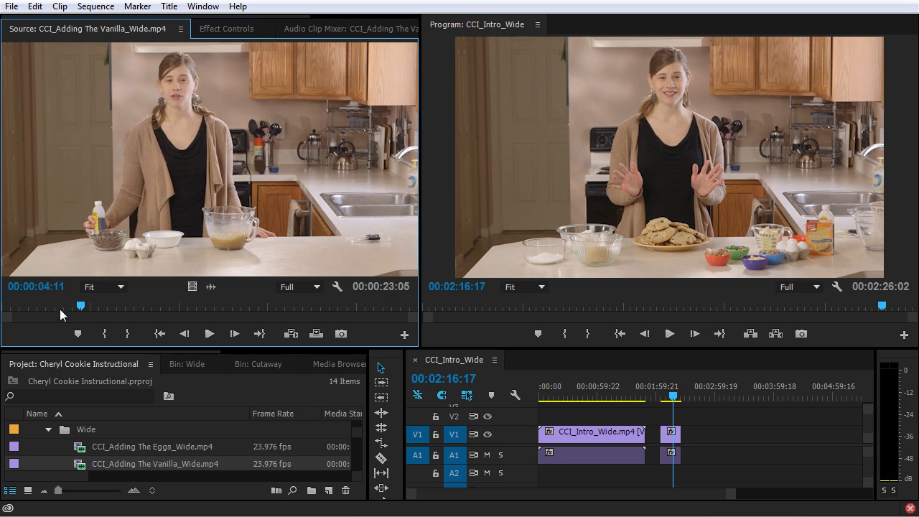
{"action": "left_click", "coordinate": [60, 307]}
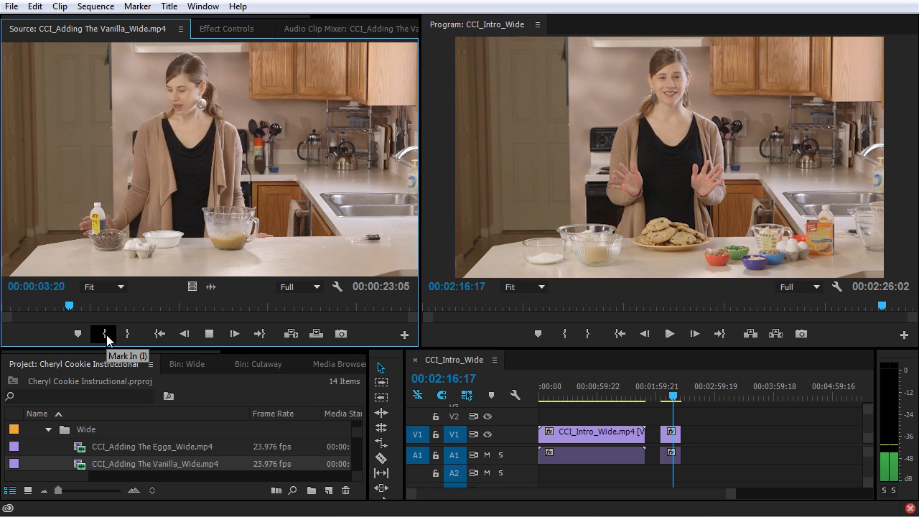
{"action": "left_click", "coordinate": [58, 308]}
{"action": "left_click", "coordinate": [56, 308]}
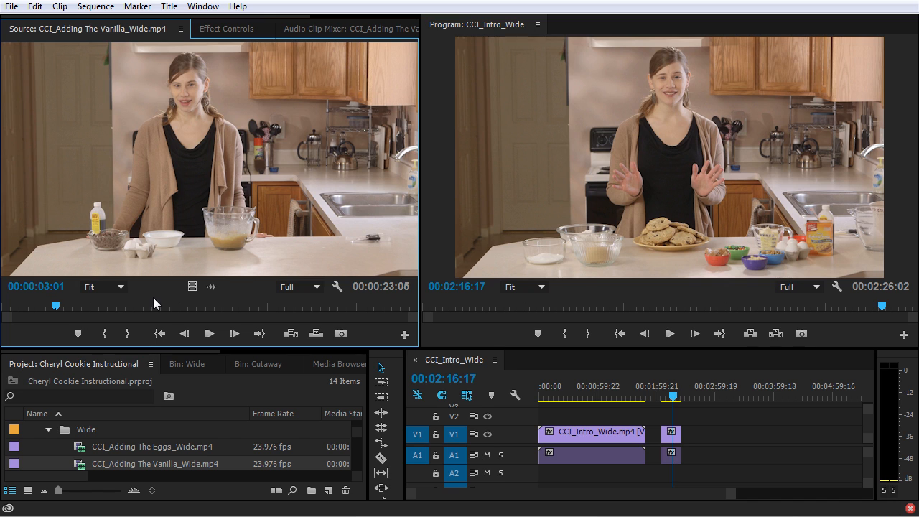
{"action": "key", "text": "i"}
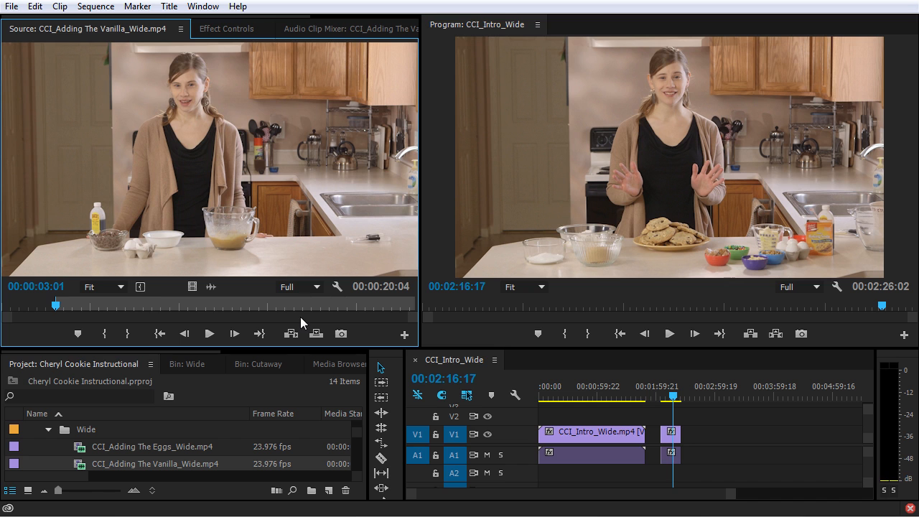
Play CCI_Adding The Vanilla_Wide.mp4 onward and mark its Out point at 00:00:21:22
{"action": "key", "text": "space"}
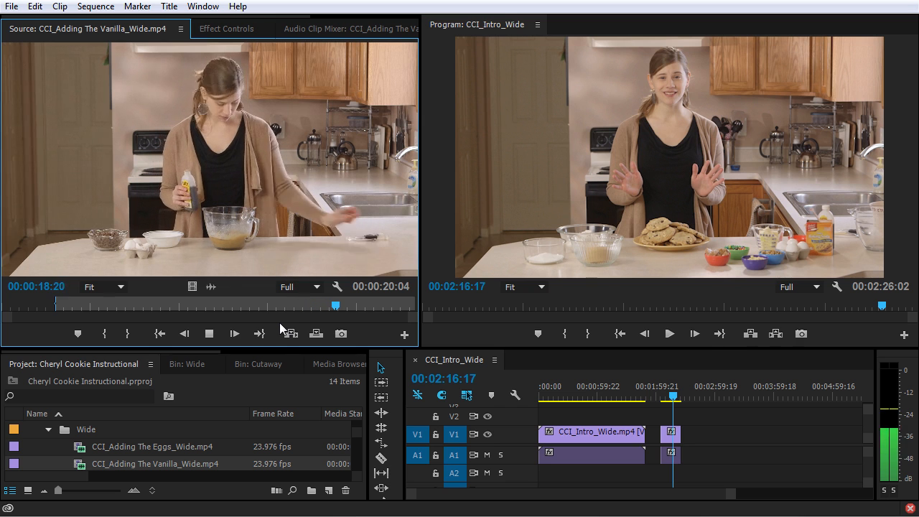
{"action": "left_click", "coordinate": [140, 327]}
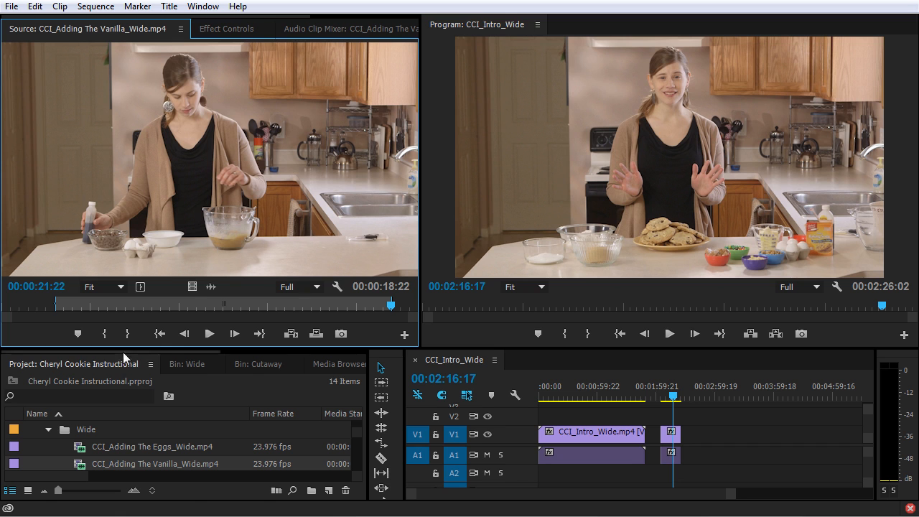
Enlarge the project area, show the Wide bin's thumbnails and select the CCI_Adding The Vanilla_Wide.mp4 clip
{"action": "left_click_drag", "start_coordinate": [127, 350], "coordinate": [127, 231]}
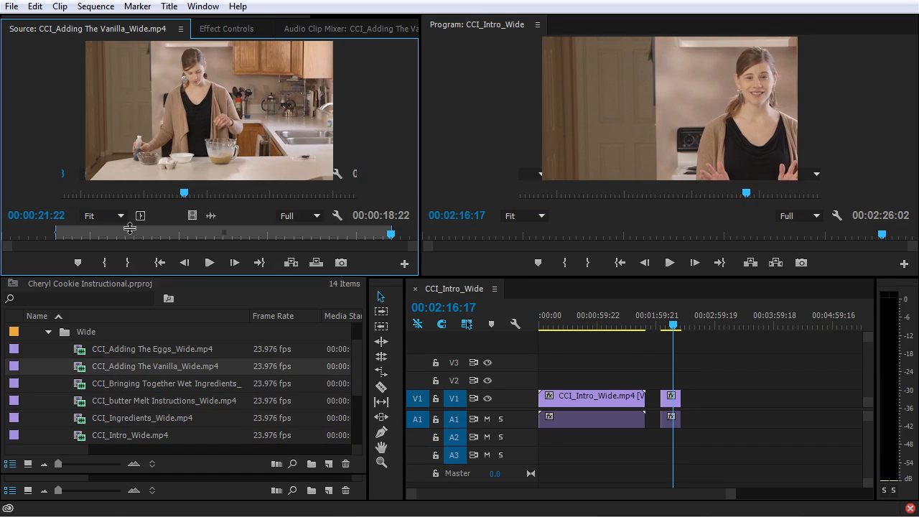
{"action": "left_click", "coordinate": [187, 243]}
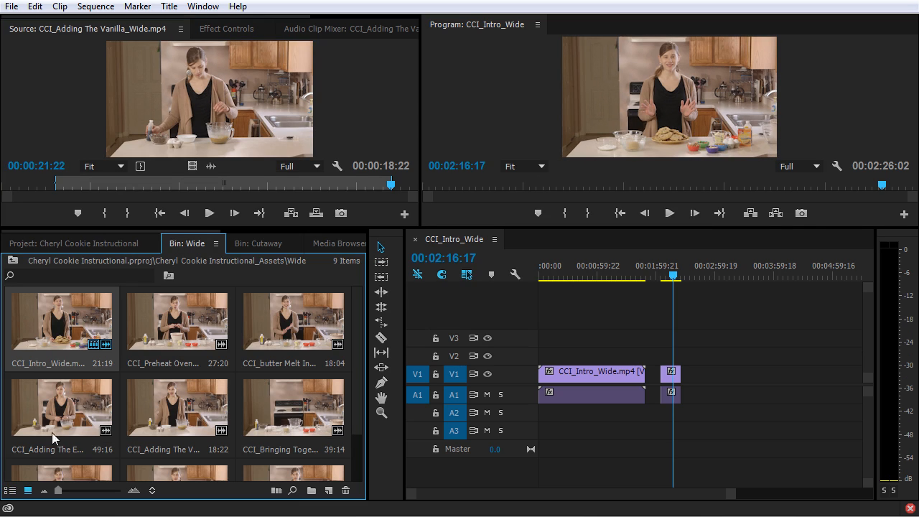
{"action": "left_click", "coordinate": [152, 403]}
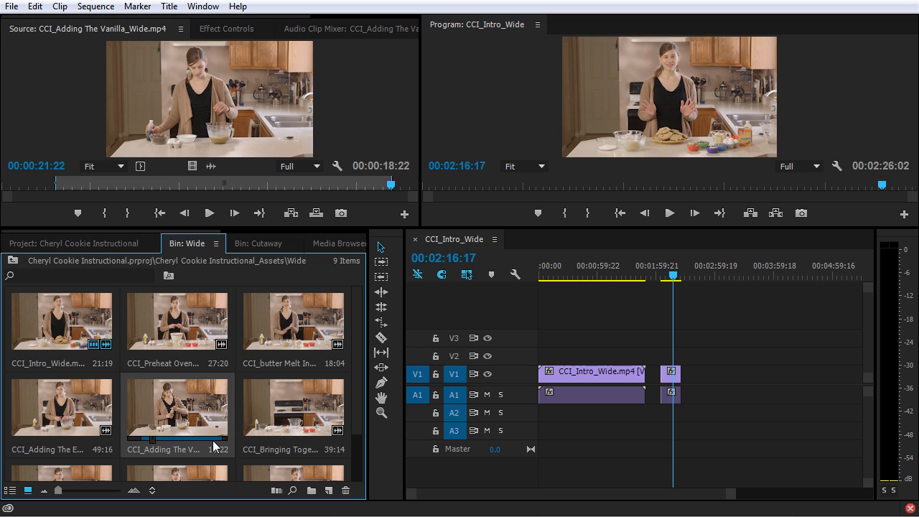
Enlarge the Wide bin's thumbnails and play CCI_Adding The Eggs_Wide.mp4 within its thumbnail, marking In at about 00:00:04:00 and Out at about 00:00:45:15
{"action": "left_click", "coordinate": [49, 420]}
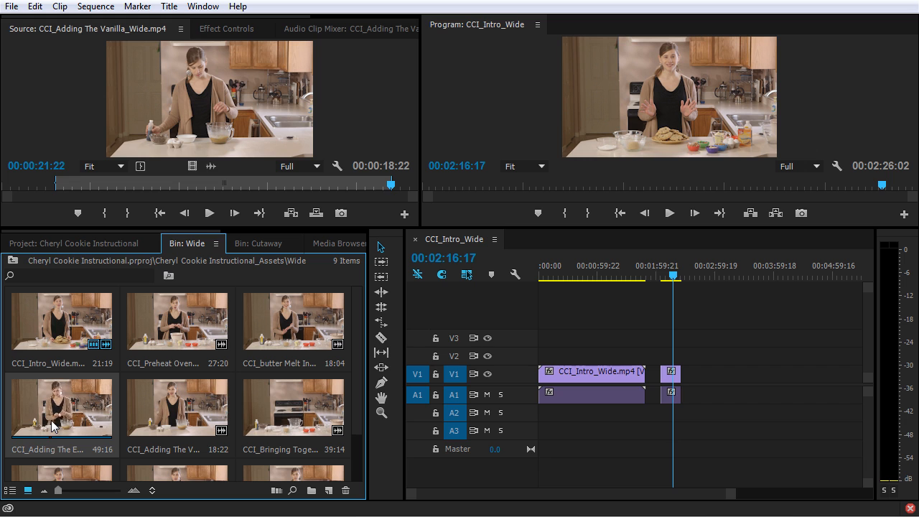
{"action": "left_click_drag", "start_coordinate": [59, 491], "coordinate": [96, 494]}
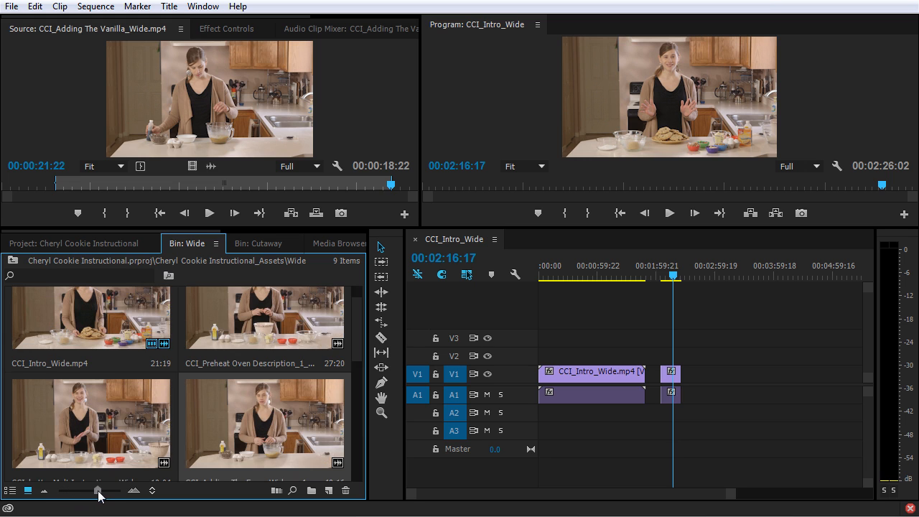
{"action": "scroll", "coordinate": [356, 345], "scroll_direction": "down", "scroll_amount": 2}
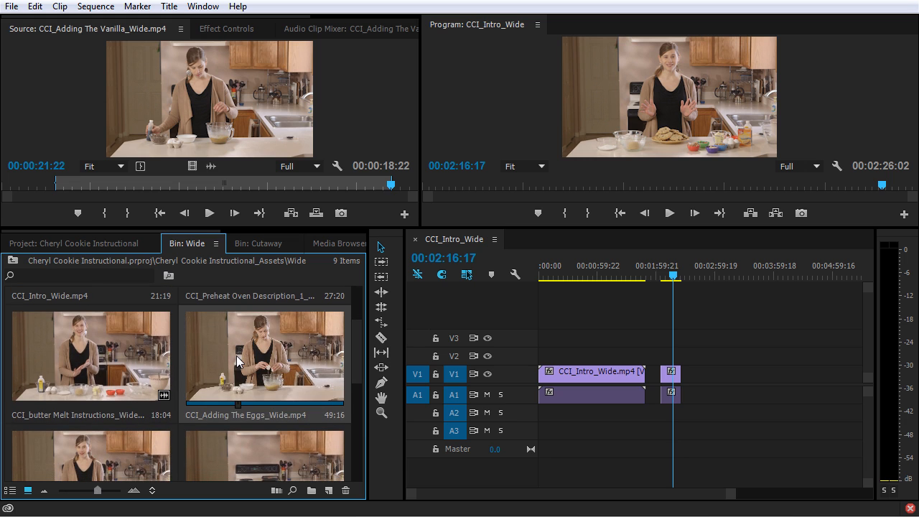
{"action": "key", "text": "space"}
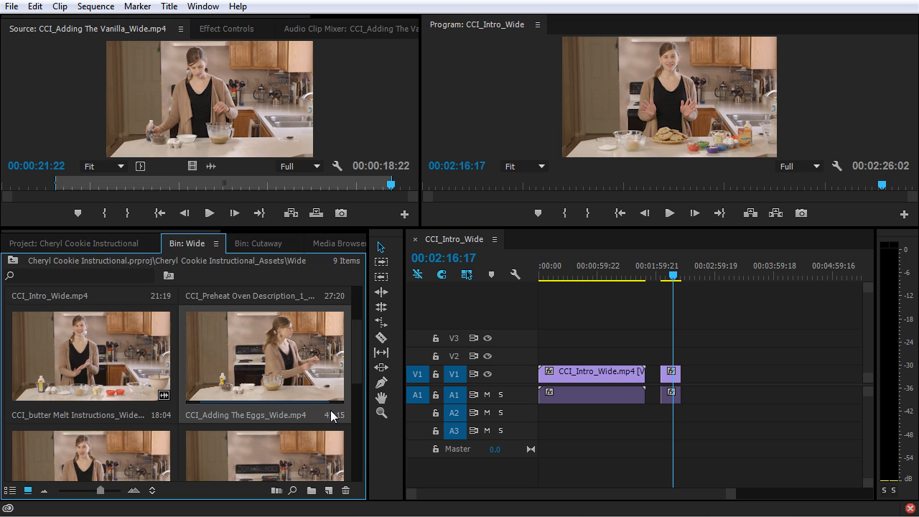
Open the trimmed CCI_Adding The Eggs_Wide.mp4 in the Source Monitor and add it to V1 and A1 directly after the sequence's last clip
{"action": "double_click", "coordinate": [257, 379]}
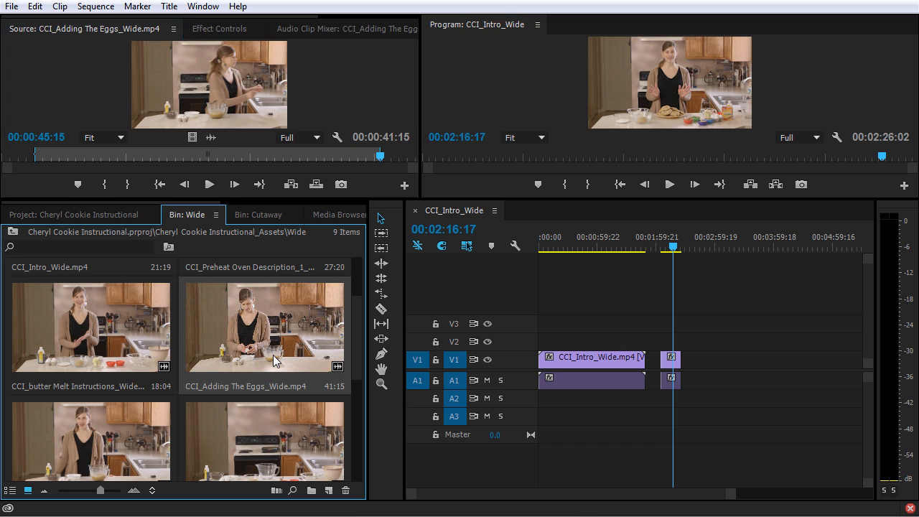
{"action": "left_click", "coordinate": [273, 355]}
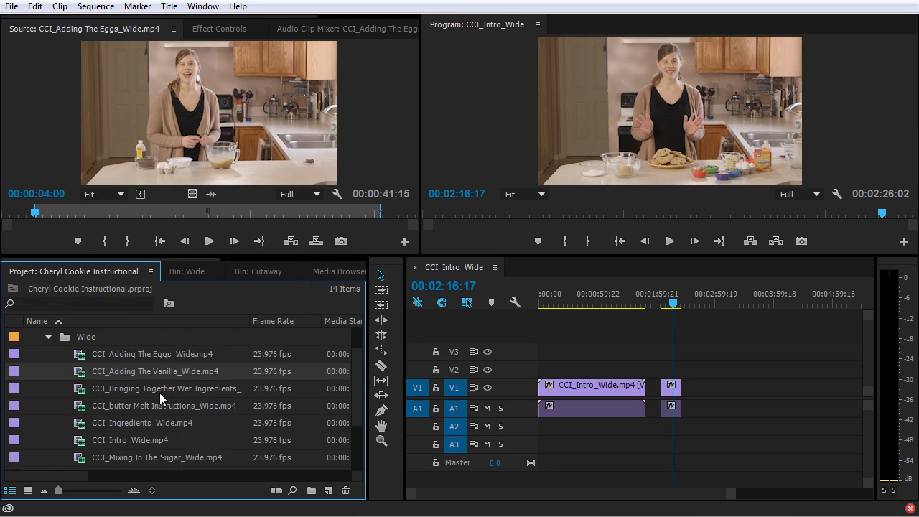
{"action": "left_click_drag", "start_coordinate": [200, 150], "coordinate": [695, 394]}
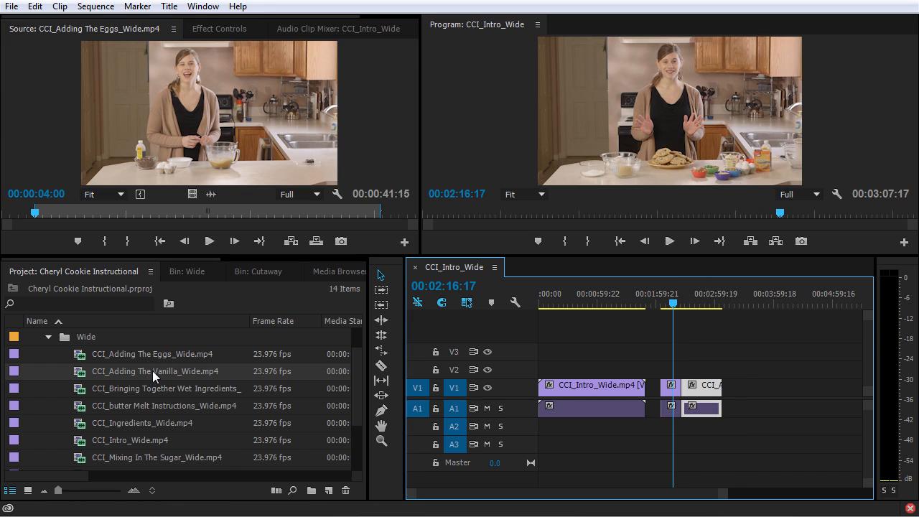